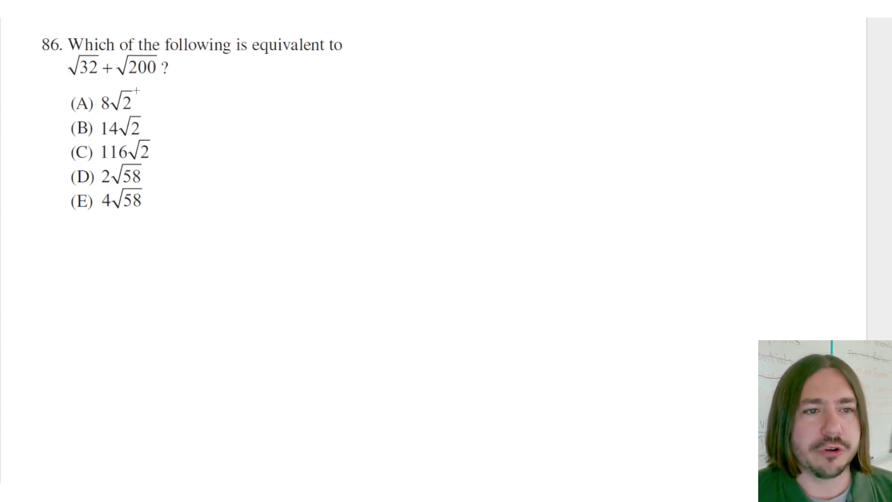
- Add a math expression in the blank area beside the answer choices and enter √32
left_click(1, 187)
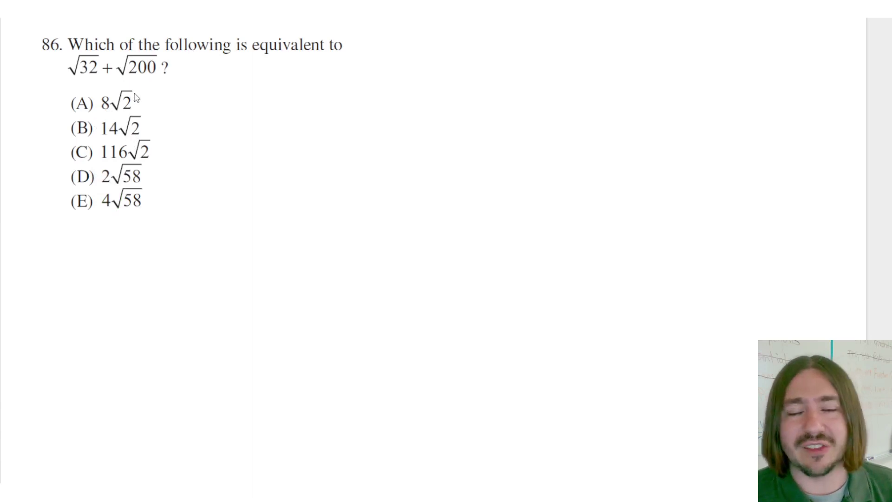
left_click(209, 82)
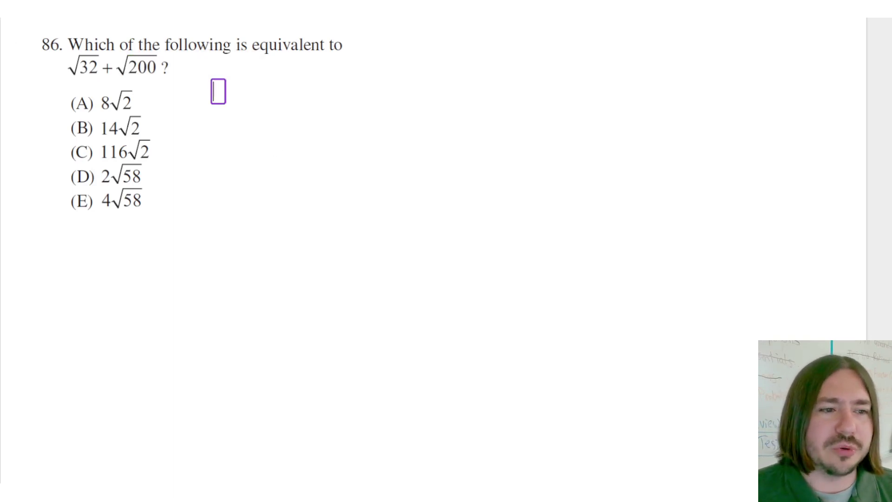
left_click(11, 185)
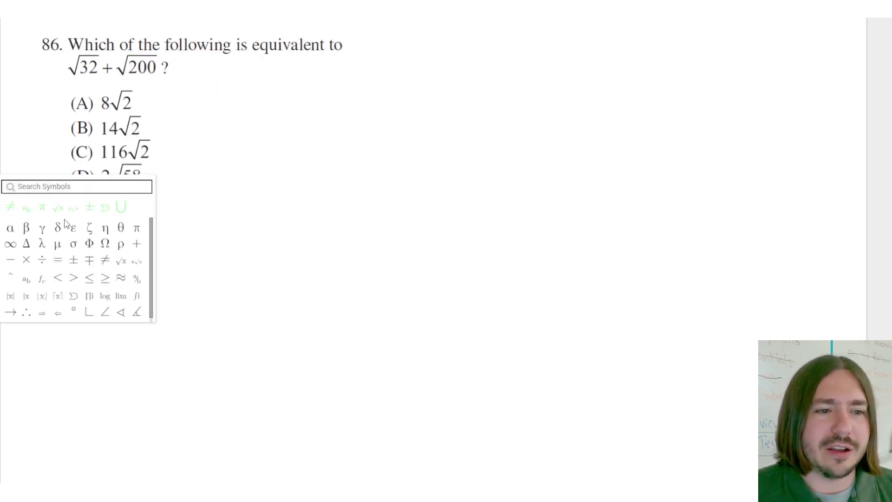
left_click(74, 207)
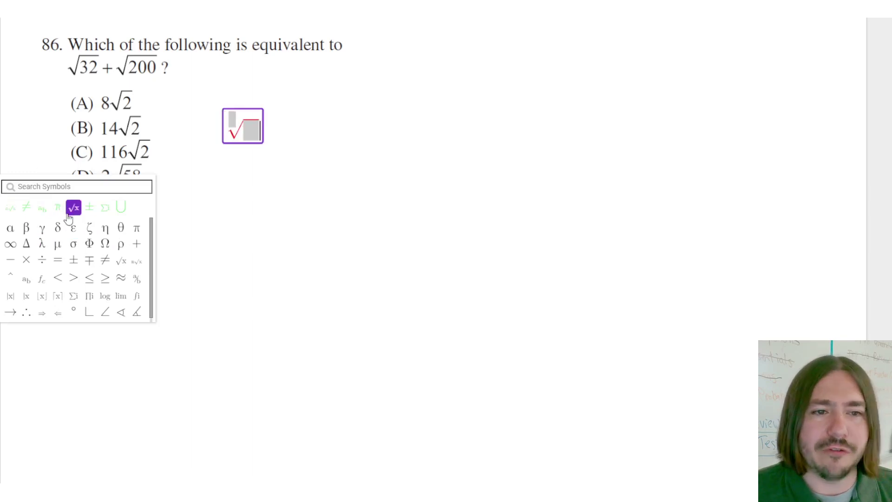
key("BackSpace")
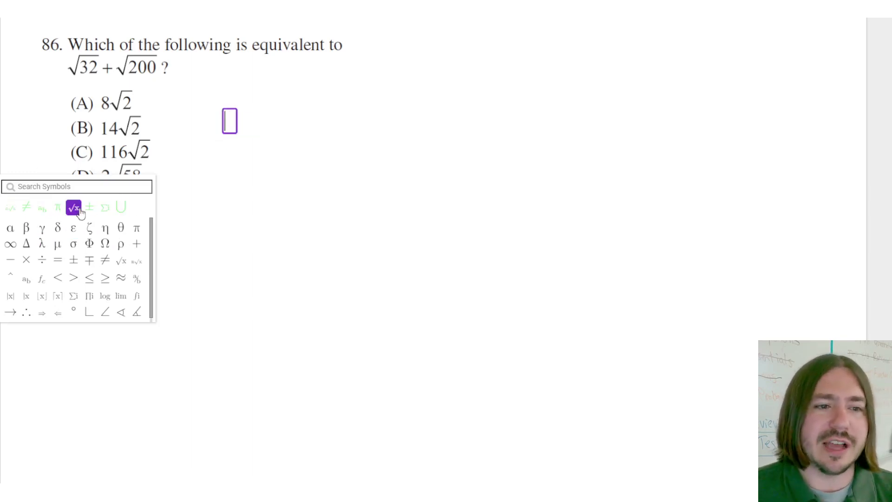
left_click(73, 207)
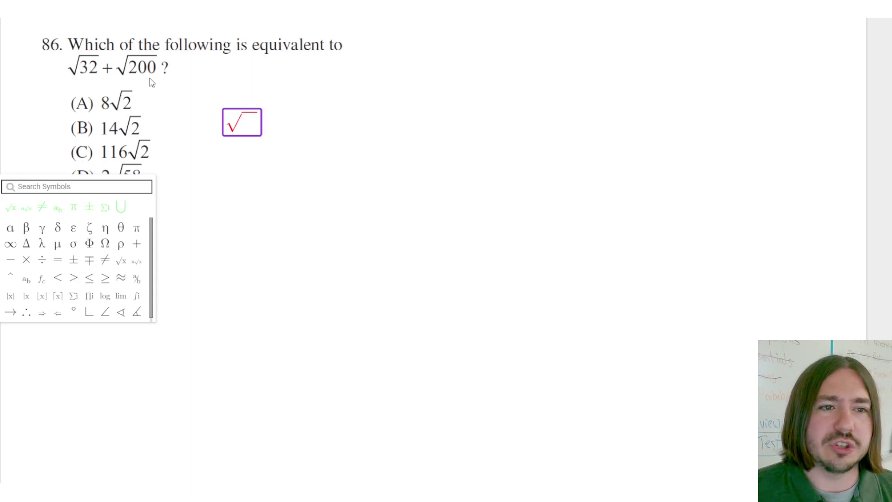
type("36")
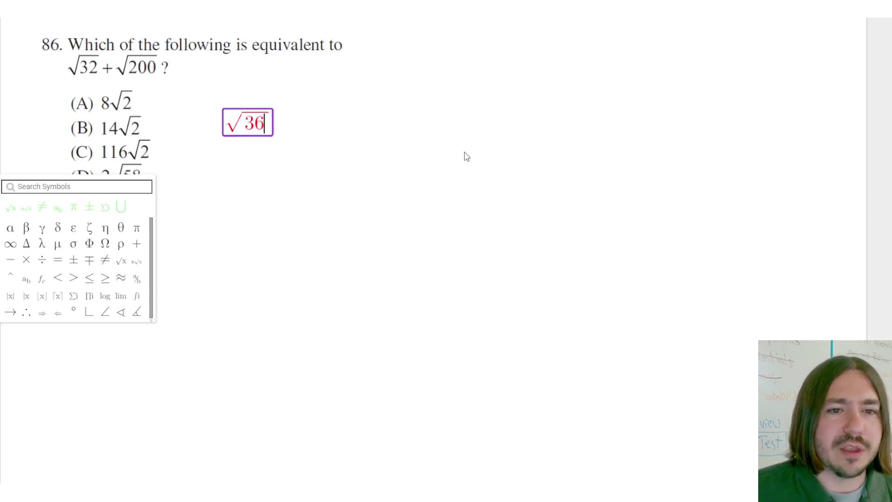
key("BackSpace")
type("2")
- Complete the expression by adding + √200 after √32
key("Right")
type("+")
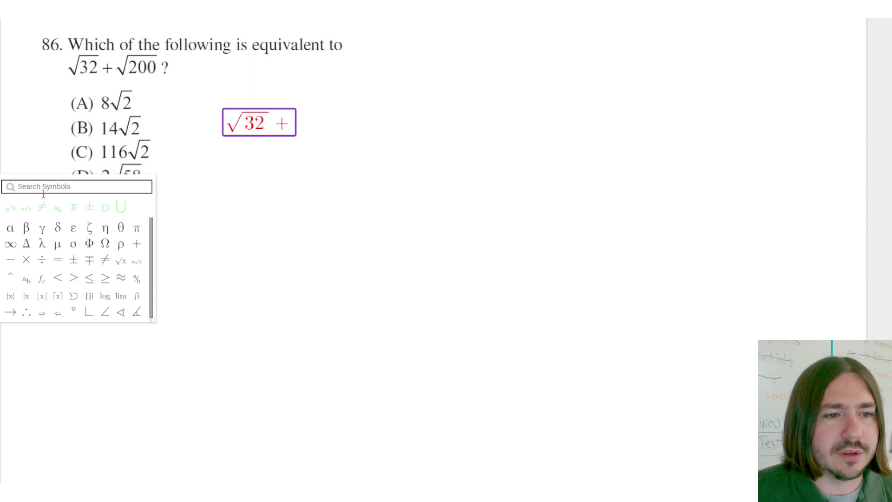
left_click(11, 207)
type("200")
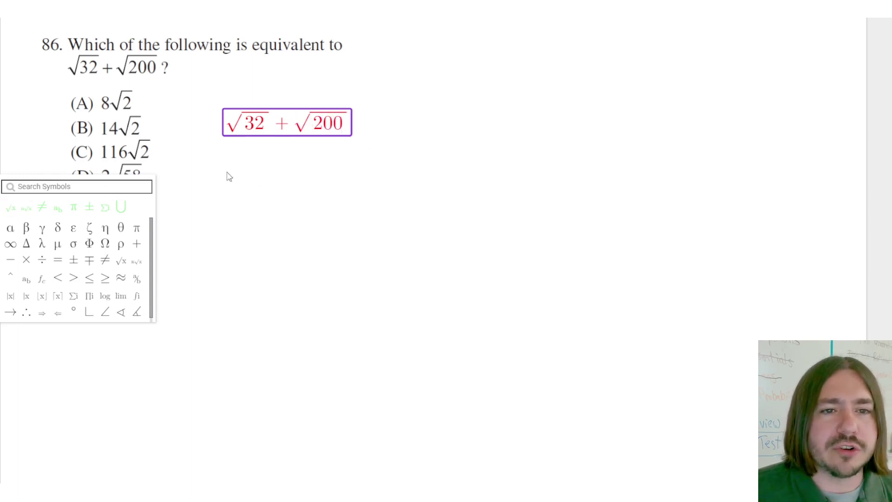
- Duplicate the expression onto a line below and rewrite the radicands as factors, giving √(16·2) + √(100·2)
left_click(255, 145)
left_click(244, 122)
key("ctrl+a")
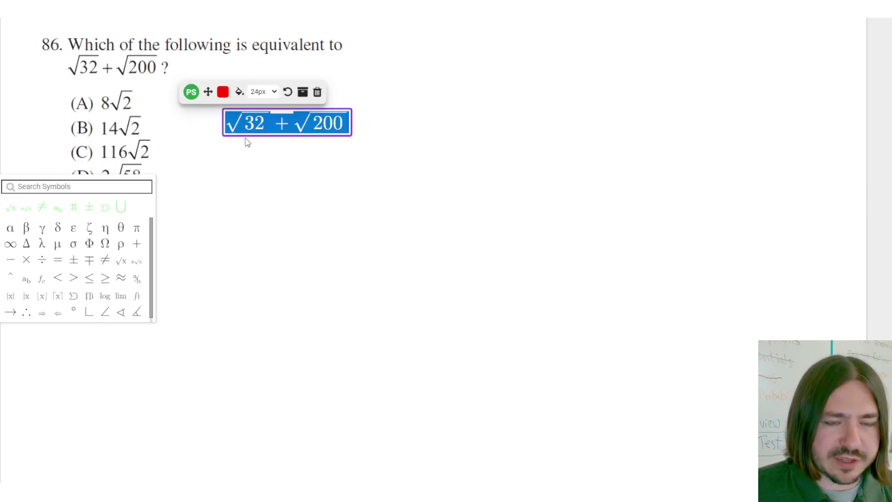
left_click(229, 151)
left_click(228, 151)
left_click(1, 188)
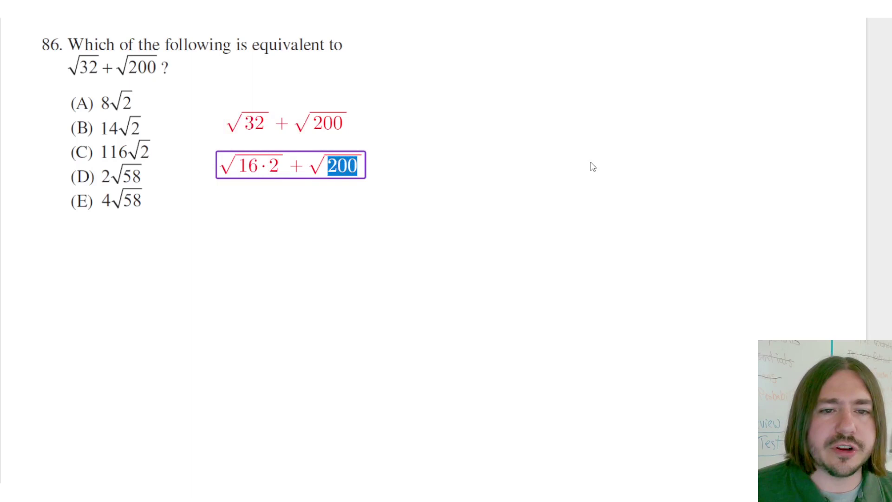
type("100*2")
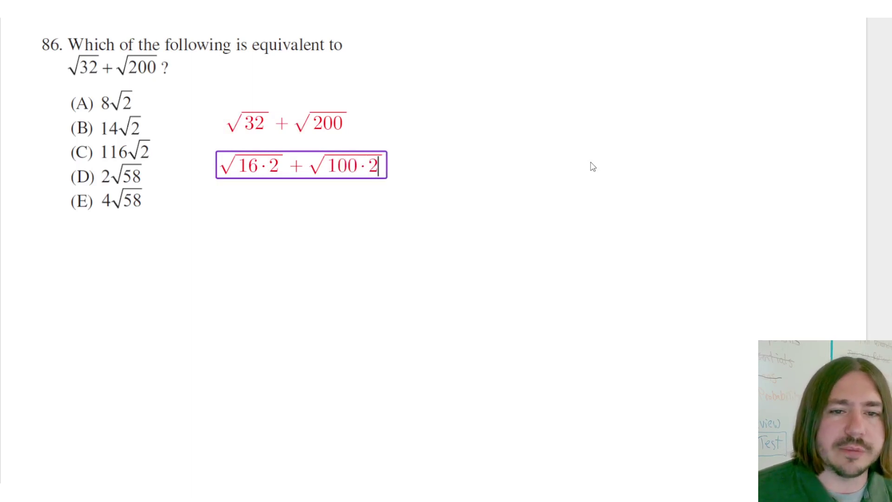
left_click_drag(358, 168, 328, 167)
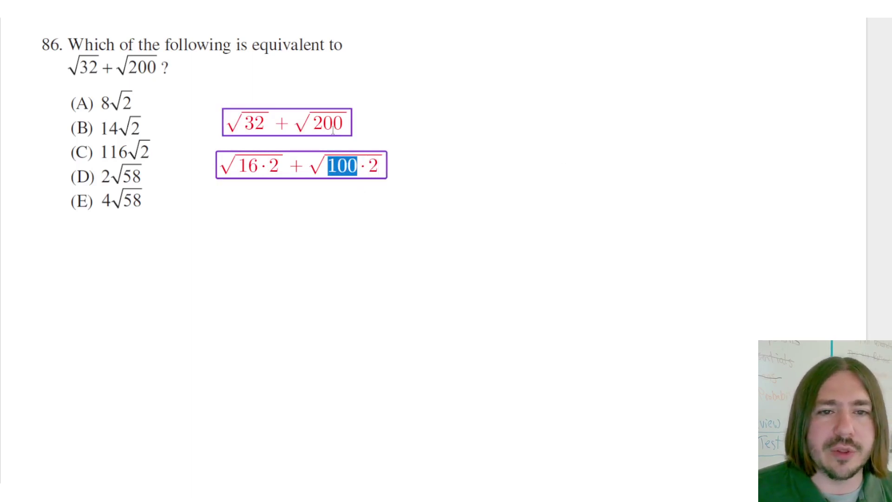
left_click_drag(342, 124, 327, 124)
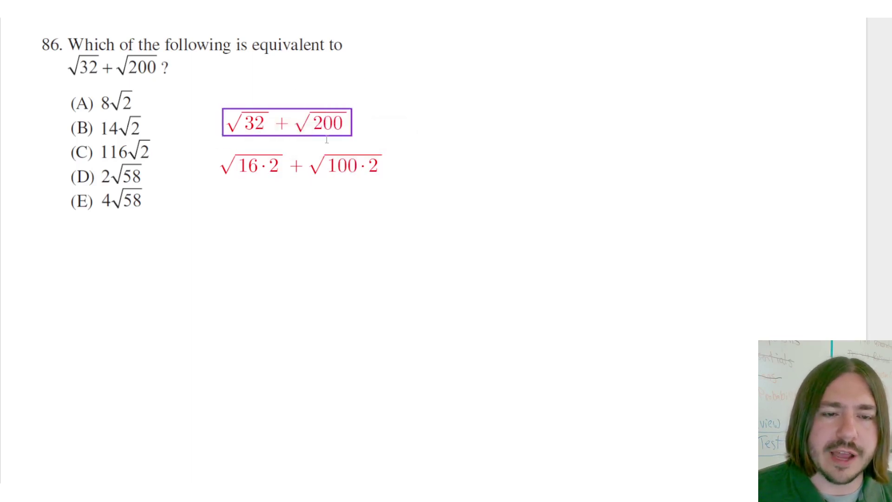
- Copy the factored line onto a third line below and simplify it to 4√2 + 10√2
left_click(238, 165)
left_click(238, 192)
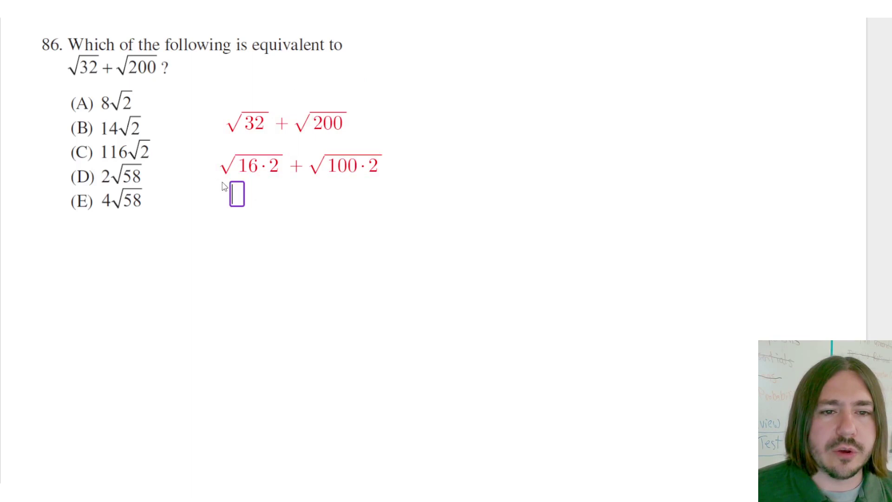
left_click(227, 165)
key("ctrl+a")
key("ctrl+c")
left_click(219, 199)
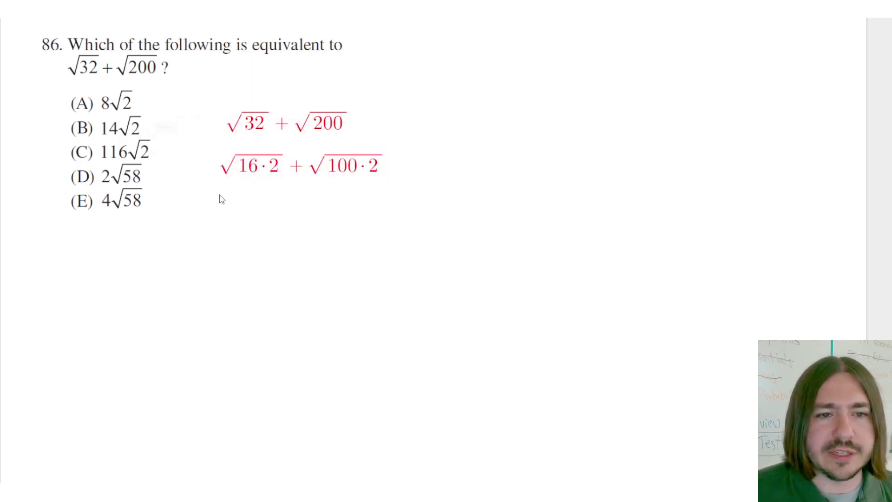
key("ctrl+v")
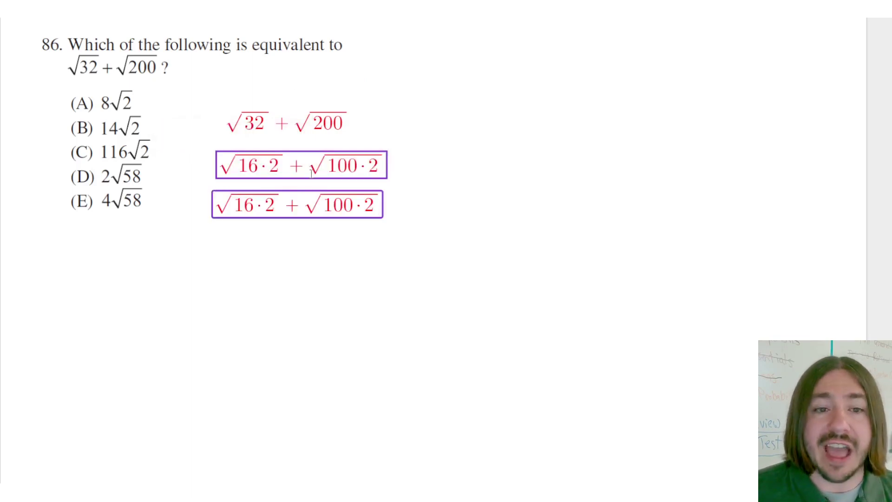
left_click(262, 163)
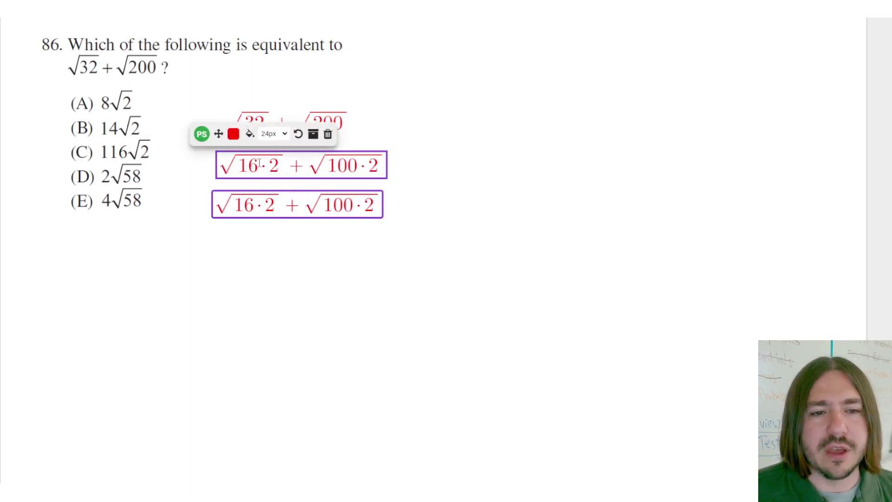
left_click_drag(255, 205, 214, 207)
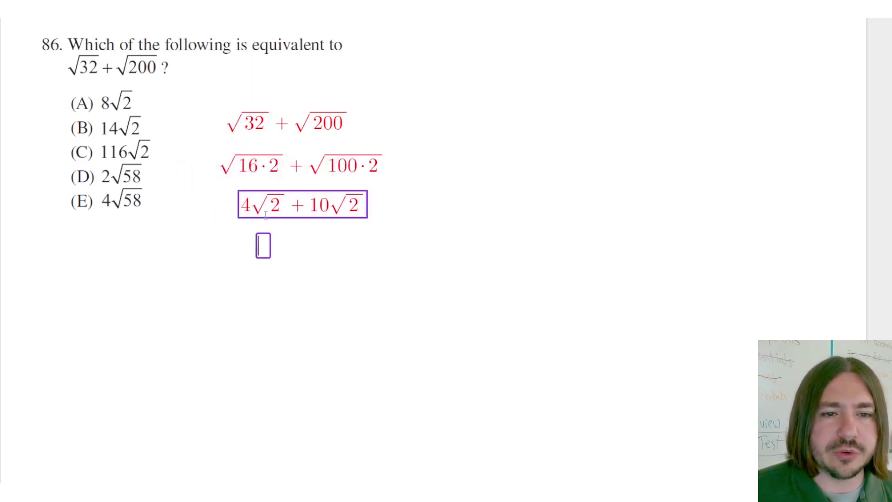
- Enter 14 on a new line below the simplified sum and select the √2 of the term 4√2
left_click_drag(252, 206, 284, 207)
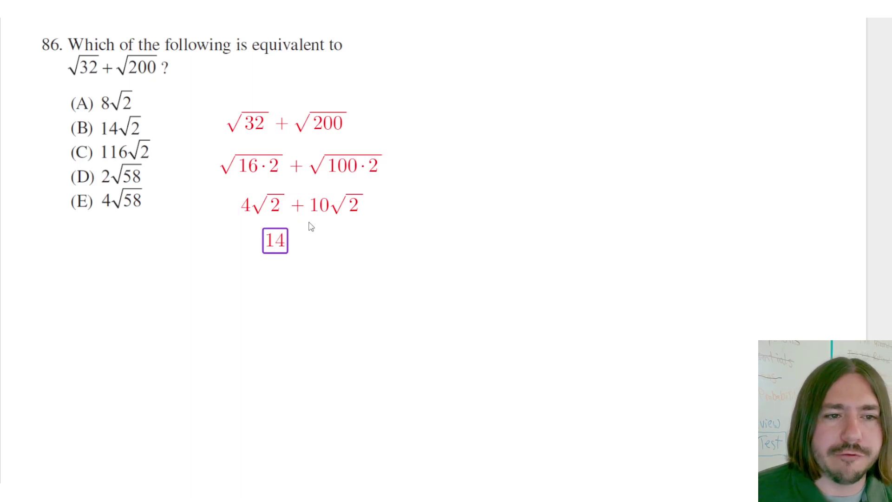
left_click_drag(257, 200, 265, 208)
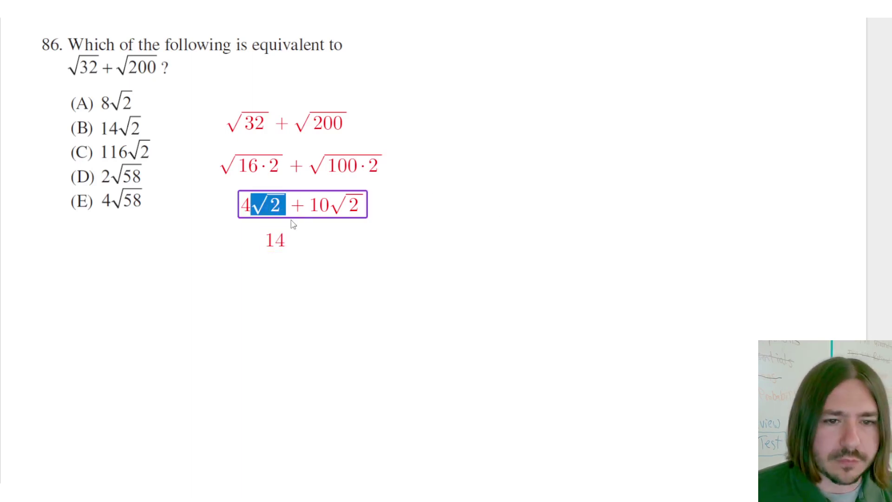